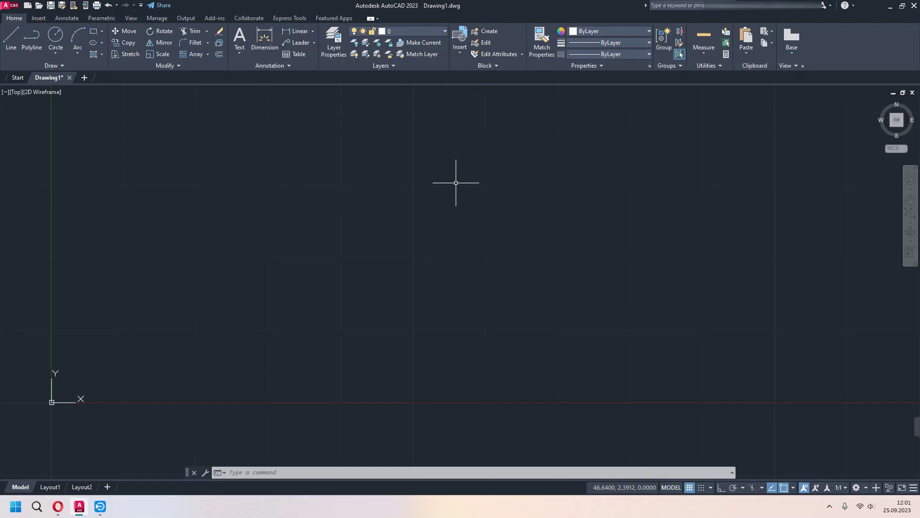
Step: Expand the Draw panel's extra tools, then bring up the workspace switching menu
{"action": "left_click", "coordinate": [59, 68]}
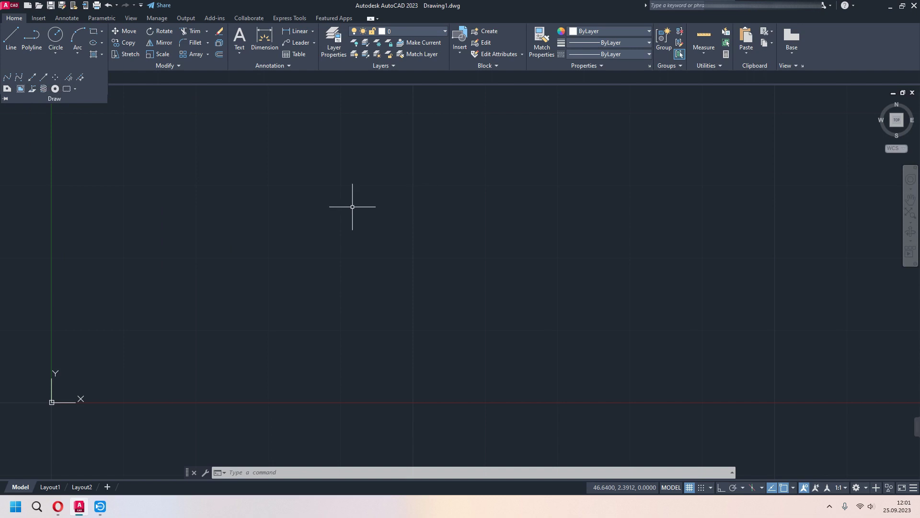
{"action": "left_click", "coordinate": [48, 65]}
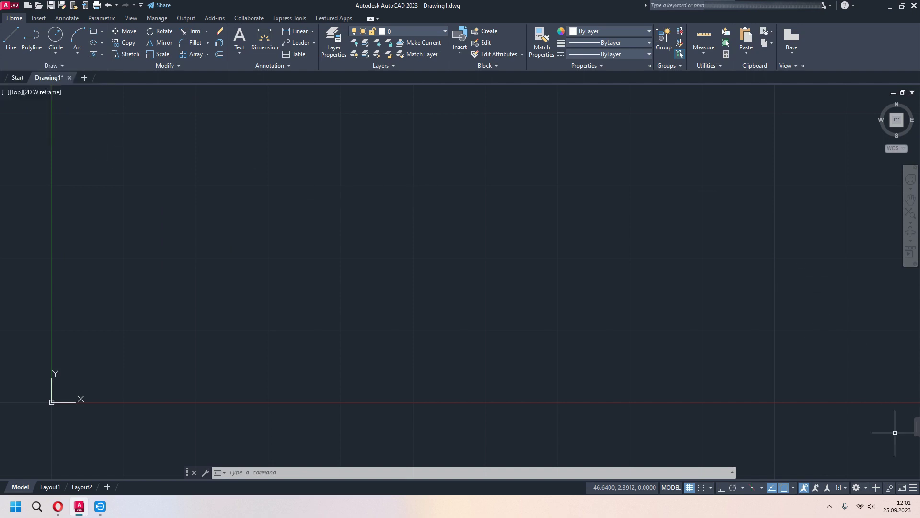
{"action": "left_click", "coordinate": [867, 490]}
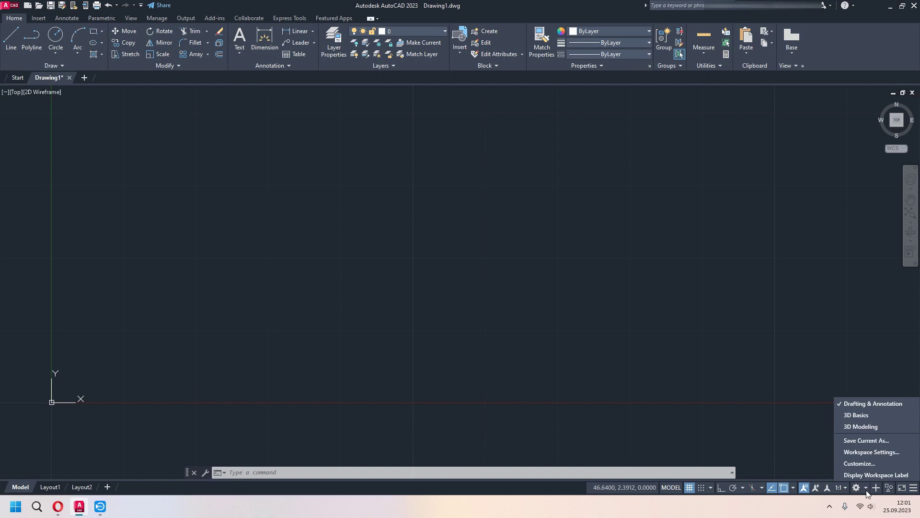
Step: Switch to the 3D Modeling workspace, tilt the view, and draw the first box
{"action": "left_click", "coordinate": [864, 425]}
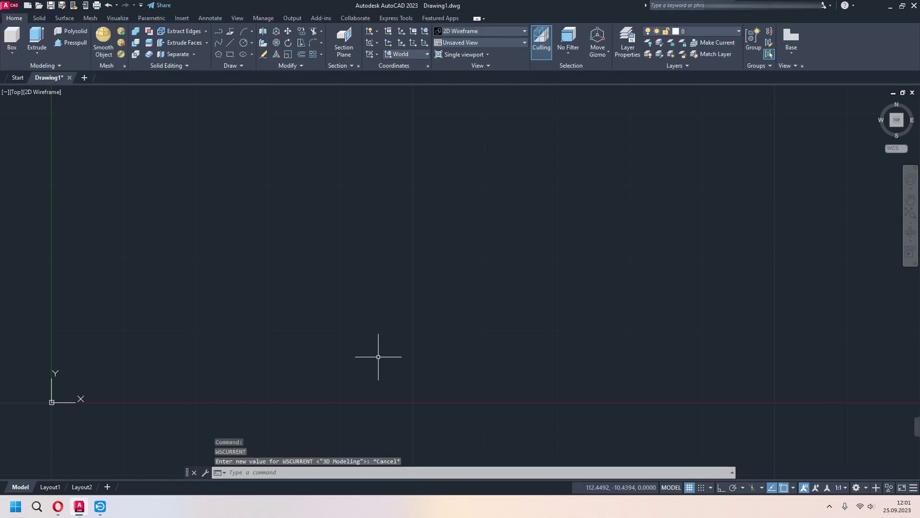
{"action": "mouse_move", "coordinate": [378, 356]}
{"action": "middle_mouse_down", "text": "shift"}
{"action": "mouse_move", "coordinate": [356, 322]}
{"action": "mouse_move", "coordinate": [338, 224]}
{"action": "mouse_move", "coordinate": [349, 226]}
{"action": "middle_mouse_up", "text": "shift"}
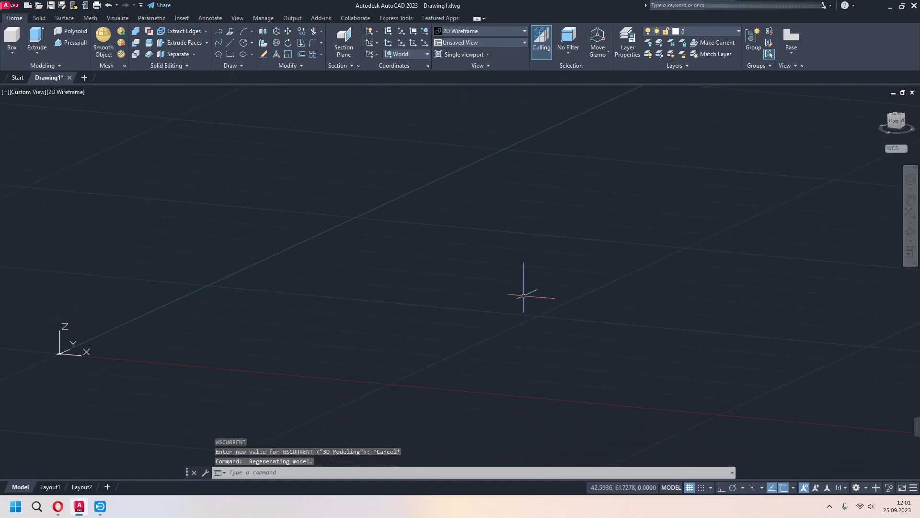
{"action": "left_click", "coordinate": [14, 38]}
{"action": "left_click", "coordinate": [246, 318]}
{"action": "left_click", "coordinate": [321, 357]}
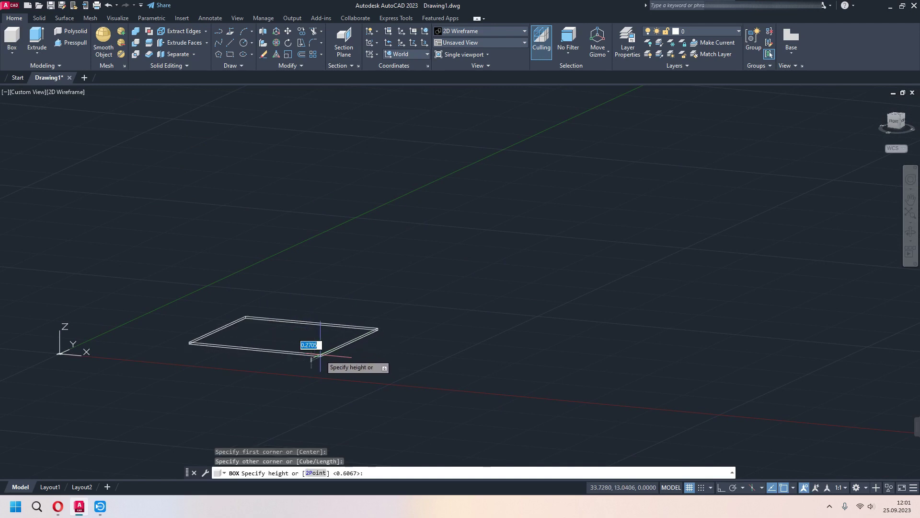
{"action": "left_click", "coordinate": [309, 317]}
Step: Draw a second box to the right of the first one
{"action": "key", "text": "Return"}
{"action": "left_click", "coordinate": [463, 340]}
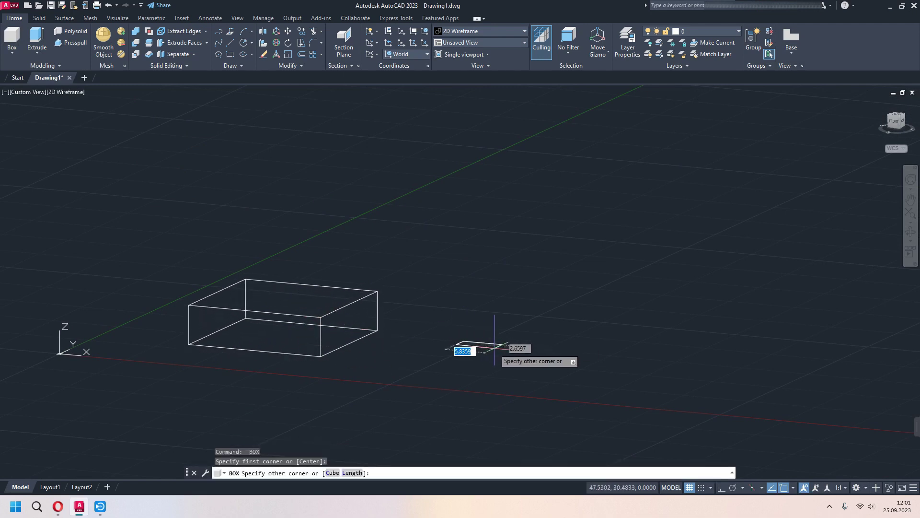
{"action": "left_click", "coordinate": [527, 368]}
{"action": "left_click", "coordinate": [526, 347]}
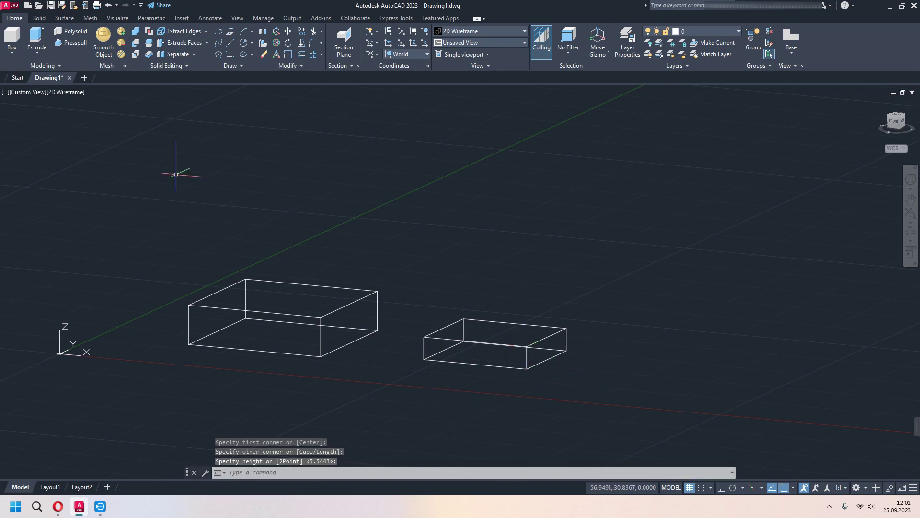
{"action": "left_click", "coordinate": [863, 488]}
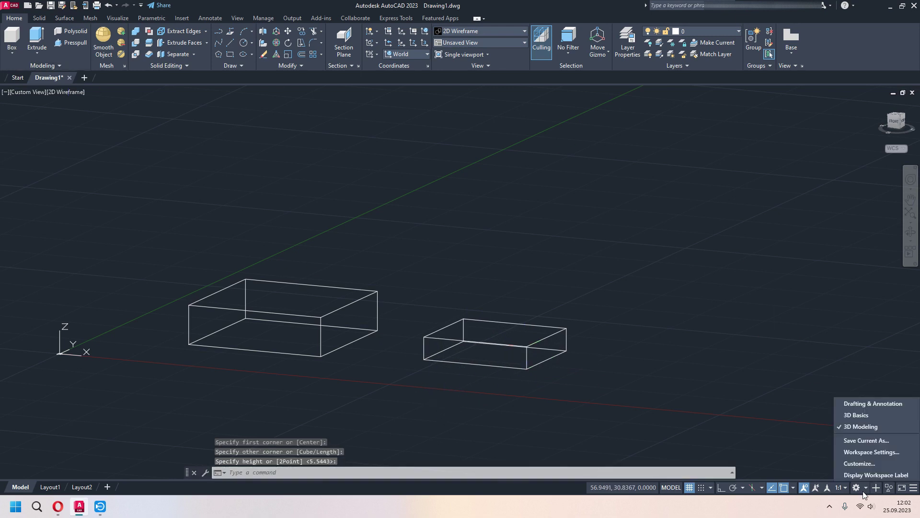
Step: Back in Drafting & Annotation, draw a 3D polyline zig-zagging between both boxes' corners and midpoints
{"action": "left_click", "coordinate": [873, 403]}
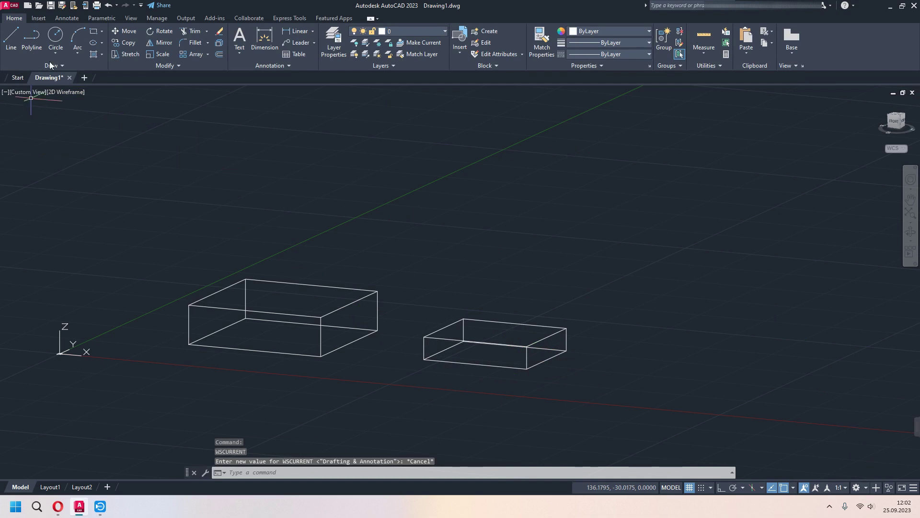
{"action": "left_click", "coordinate": [62, 62]}
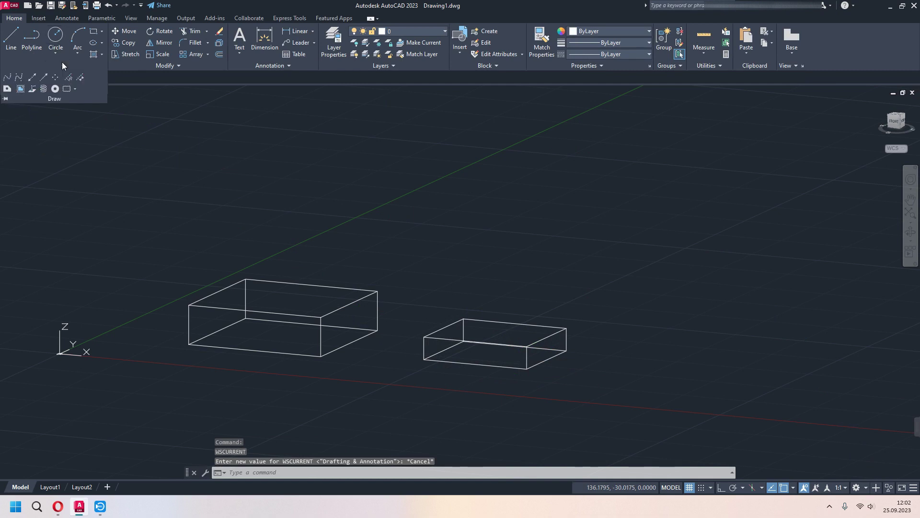
{"action": "left_click", "coordinate": [34, 87]}
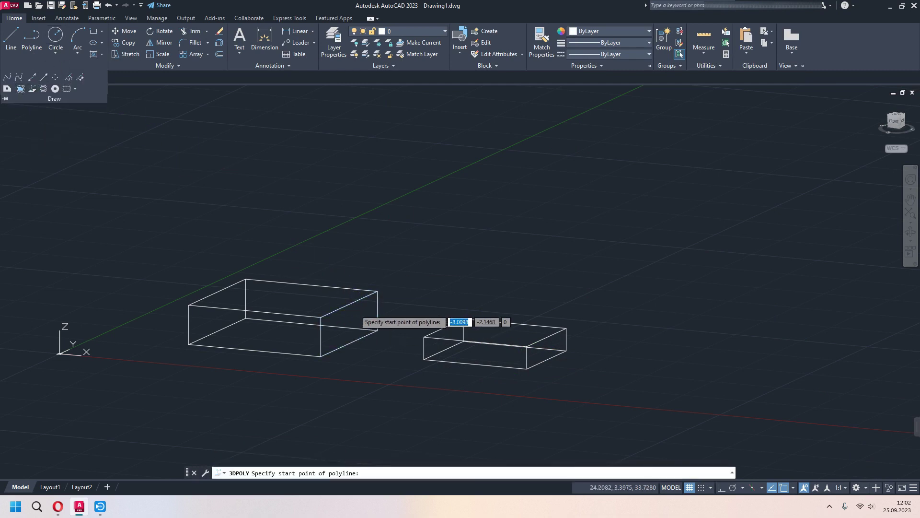
{"action": "left_click", "coordinate": [378, 291]}
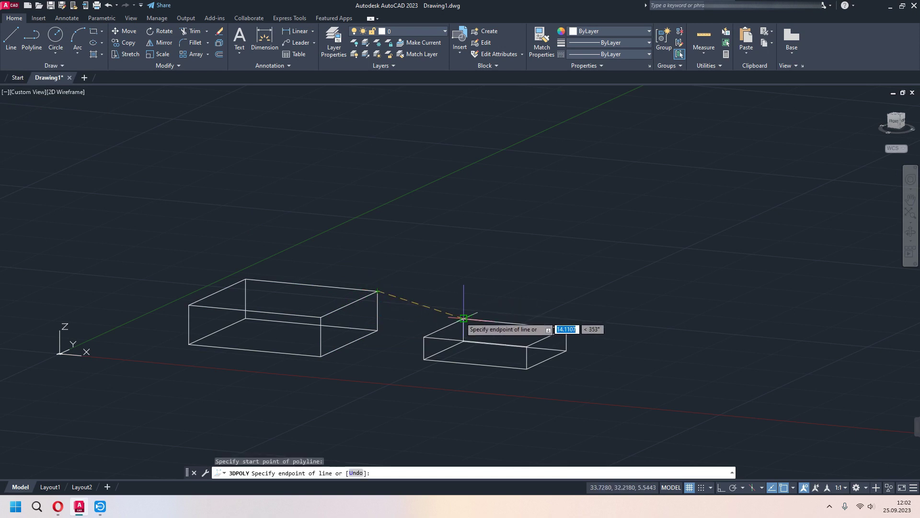
{"action": "left_click", "coordinate": [464, 317]}
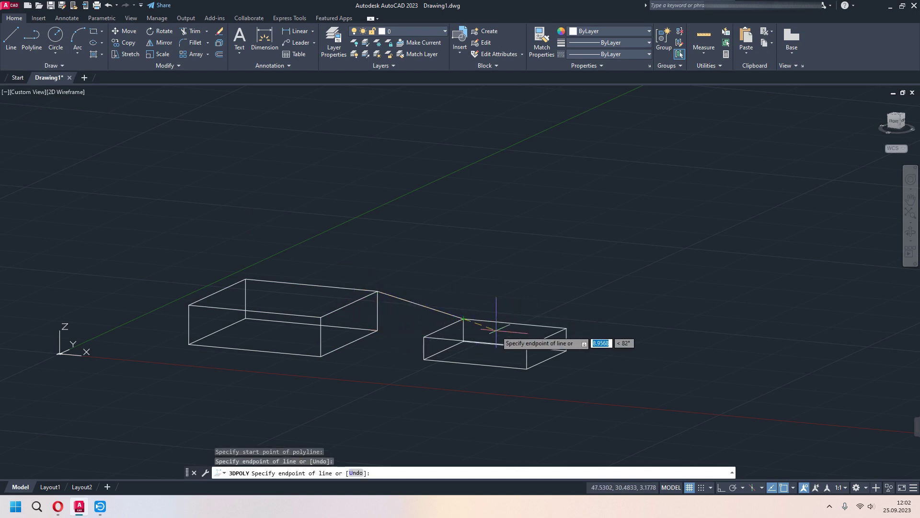
{"action": "left_click", "coordinate": [477, 341]}
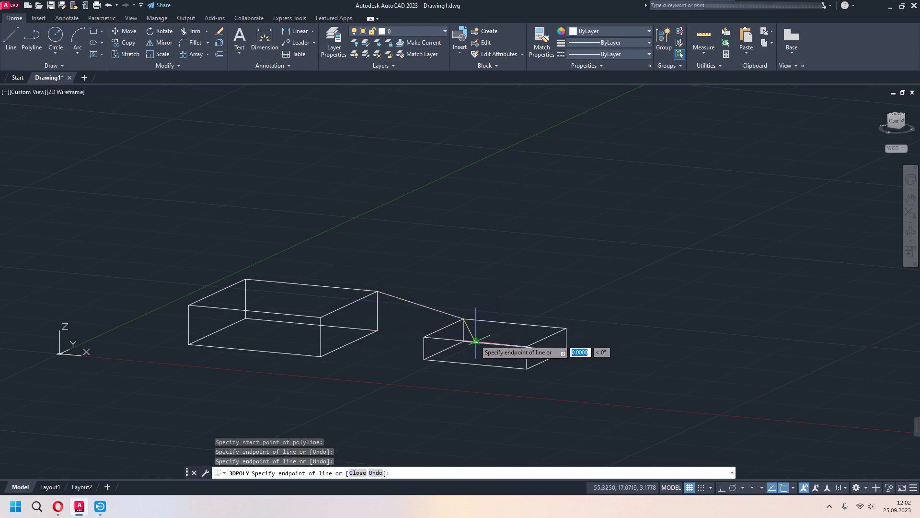
{"action": "left_click", "coordinate": [321, 356]}
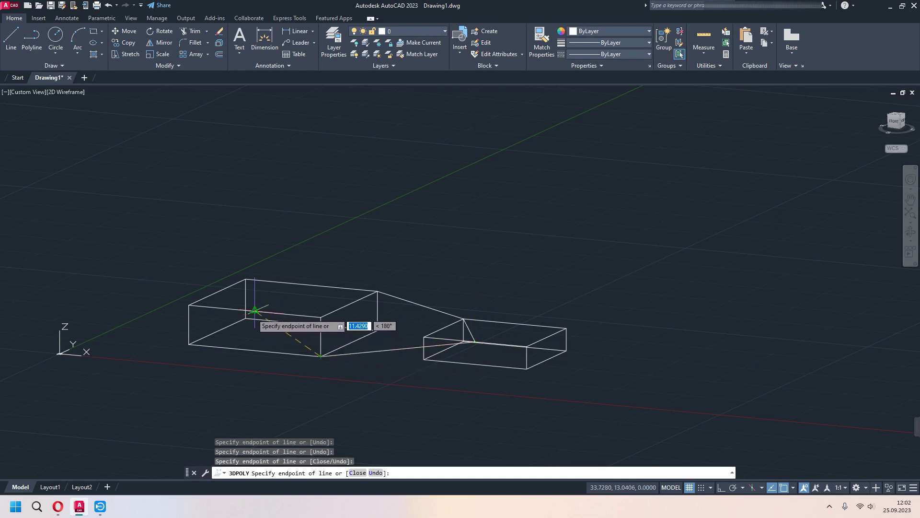
{"action": "left_click", "coordinate": [312, 285]}
{"action": "key", "text": "Escape"}
{"action": "mouse_move", "coordinate": [380, 358]}
{"action": "middle_mouse_down", "text": "shift"}
{"action": "mouse_move", "coordinate": [451, 405]}
{"action": "mouse_move", "coordinate": [477, 365]}
{"action": "mouse_move", "coordinate": [462, 351]}
{"action": "mouse_move", "coordinate": [417, 351]}
{"action": "mouse_move", "coordinate": [397, 377]}
{"action": "mouse_move", "coordinate": [434, 415]}
{"action": "mouse_move", "coordinate": [444, 391]}
{"action": "middle_mouse_up", "text": "shift"}
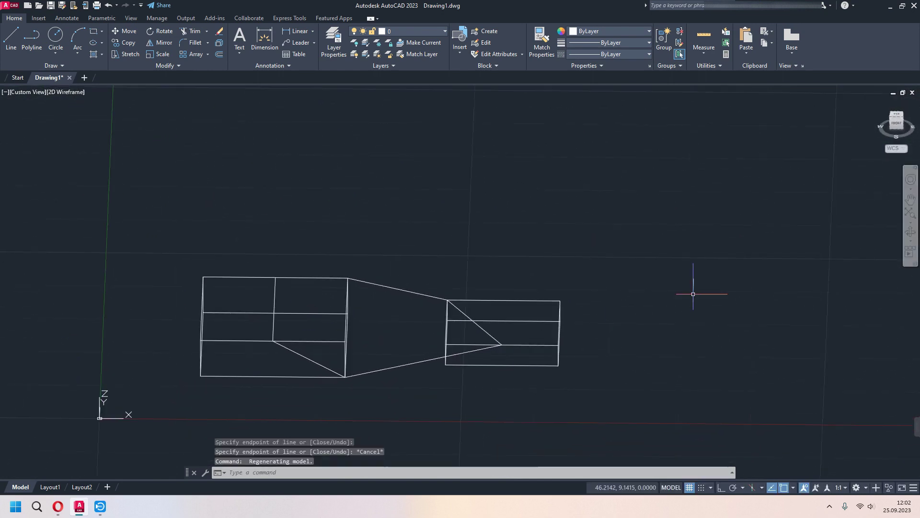
{"action": "left_click", "coordinate": [897, 116]}
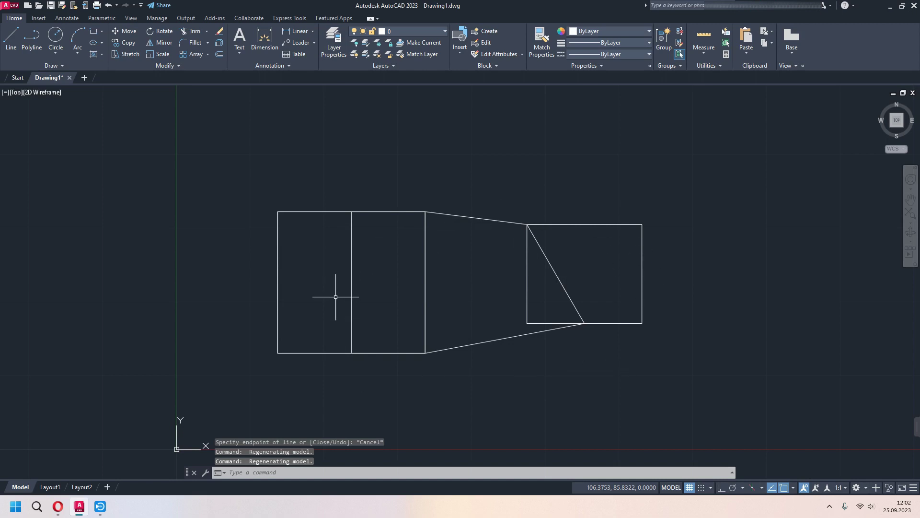
{"action": "mouse_move", "coordinate": [694, 262]}
{"action": "middle_mouse_down", "text": "shift"}
{"action": "mouse_move", "coordinate": [641, 363]}
{"action": "mouse_move", "coordinate": [630, 269]}
{"action": "mouse_move", "coordinate": [641, 304]}
{"action": "mouse_move", "coordinate": [704, 301]}
{"action": "mouse_move", "coordinate": [667, 320]}
{"action": "middle_mouse_up", "text": "shift"}
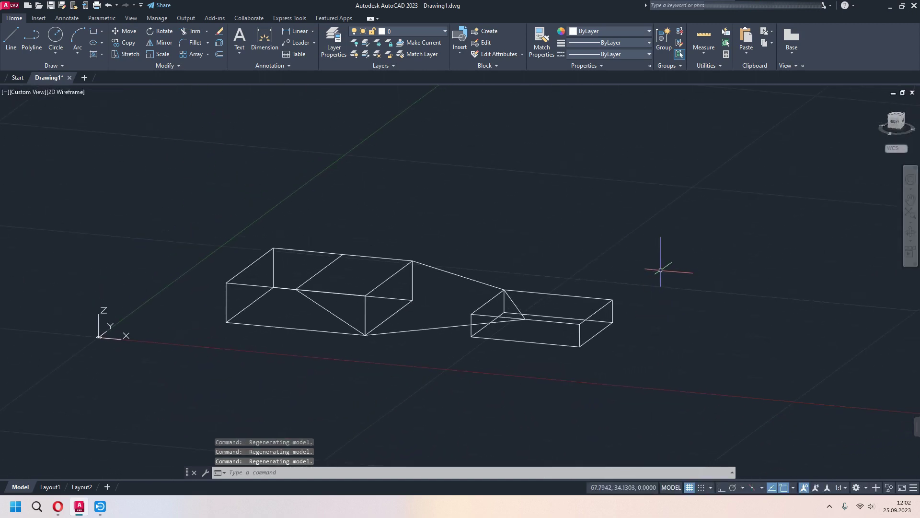
Step: Window-select and delete both boxes and the 3D polyline
{"action": "left_click", "coordinate": [670, 204]}
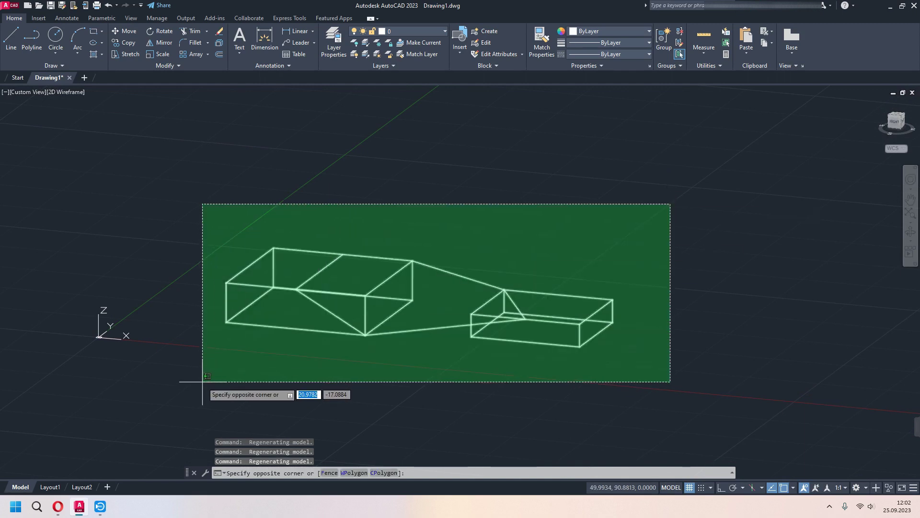
{"action": "left_click", "coordinate": [202, 381]}
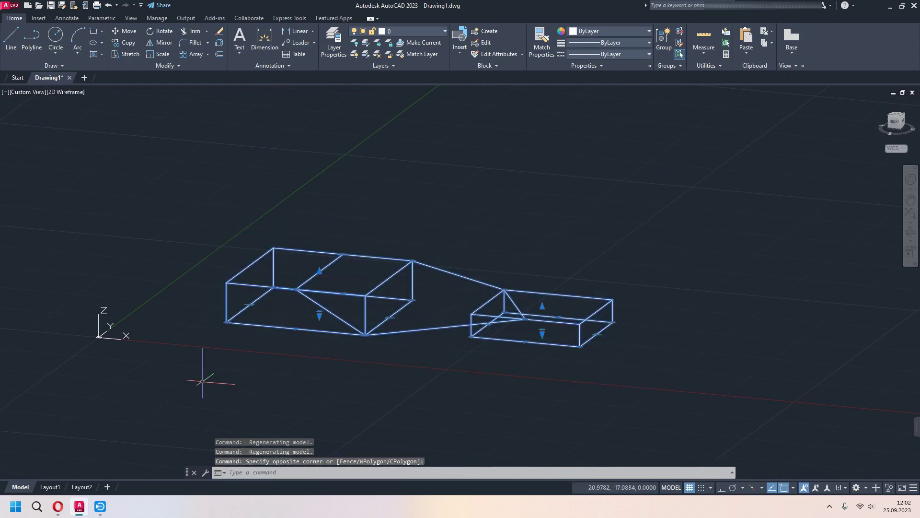
{"action": "key", "text": "Delete"}
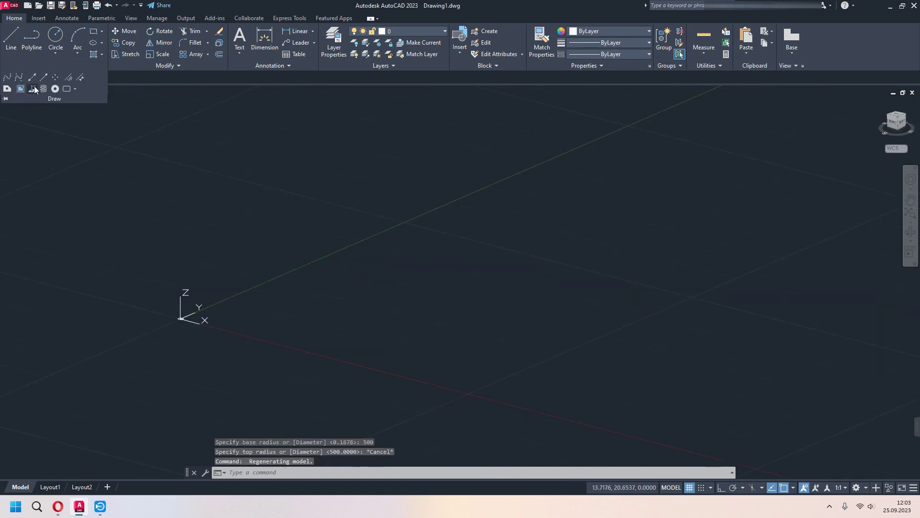
Step: Draw a helix at the origin with a small base radius and wider top radius
{"action": "left_click", "coordinate": [43, 88]}
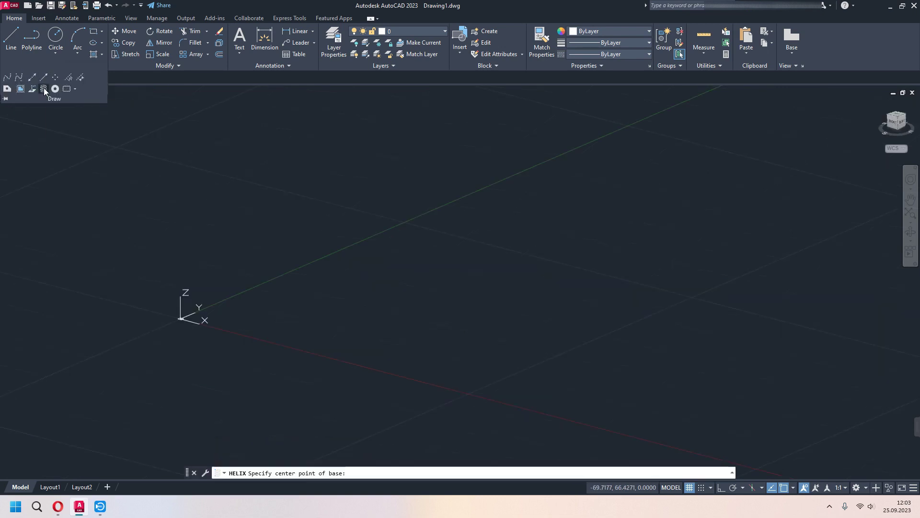
{"action": "left_click", "coordinate": [314, 324]}
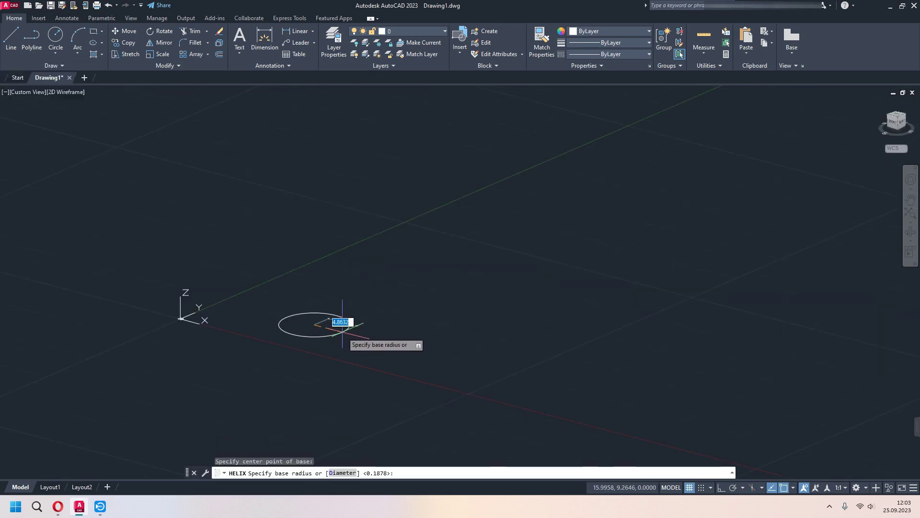
{"action": "left_click", "coordinate": [349, 324]}
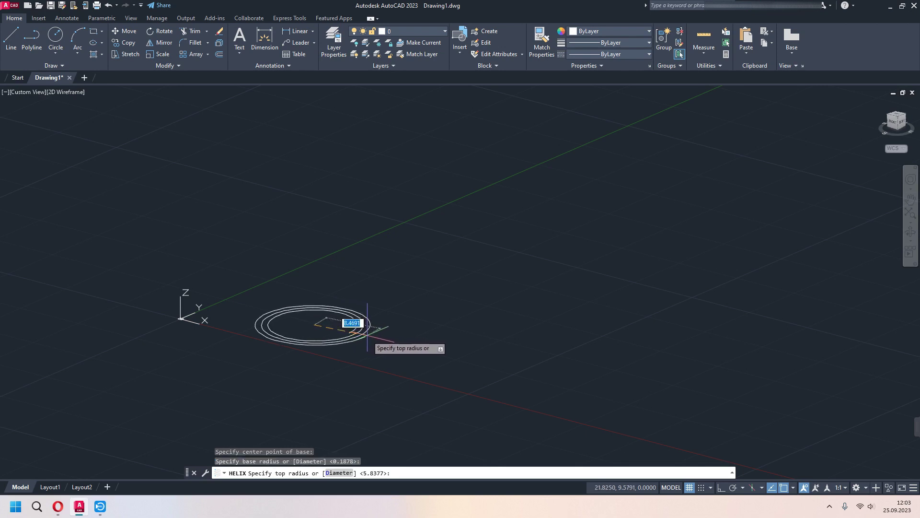
{"action": "left_click", "coordinate": [367, 329]}
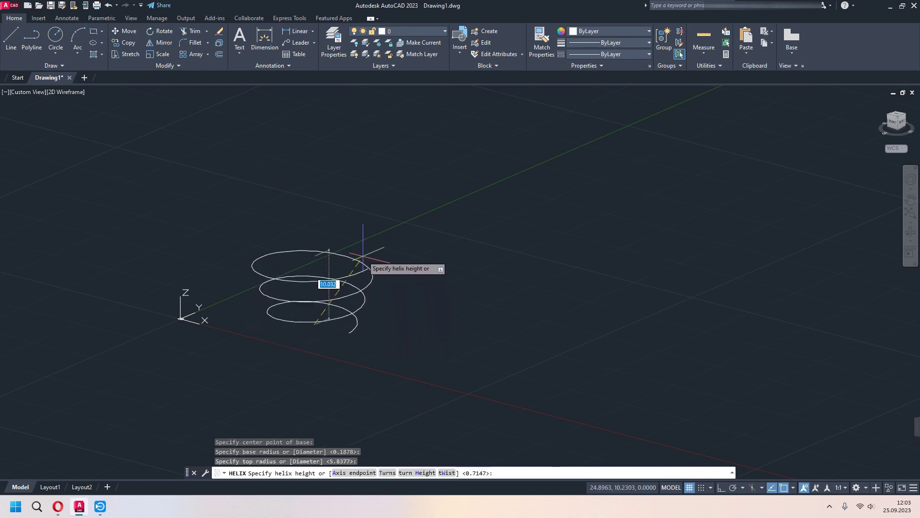
{"action": "left_click", "coordinate": [362, 200]}
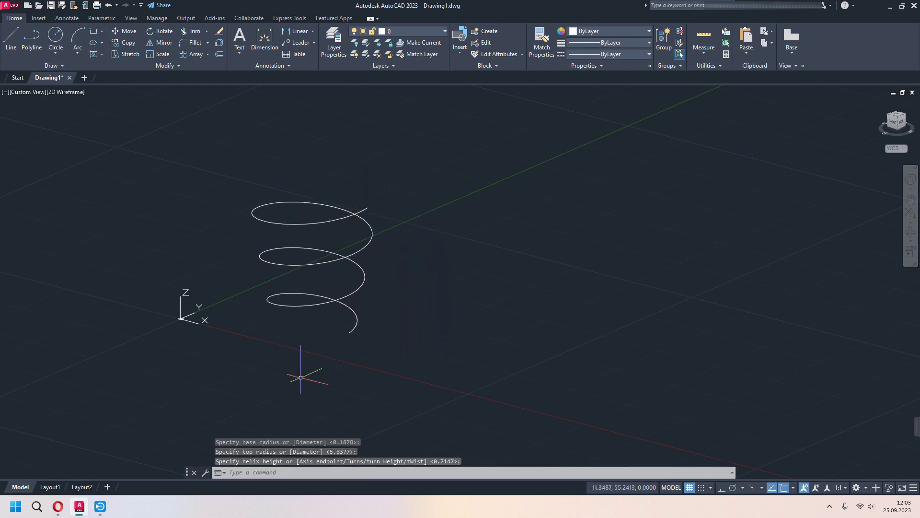
Step: Grip-stretch the helix base downward and its top upward to make it taller
{"action": "left_click", "coordinate": [317, 299]}
{"action": "left_click", "coordinate": [314, 325]}
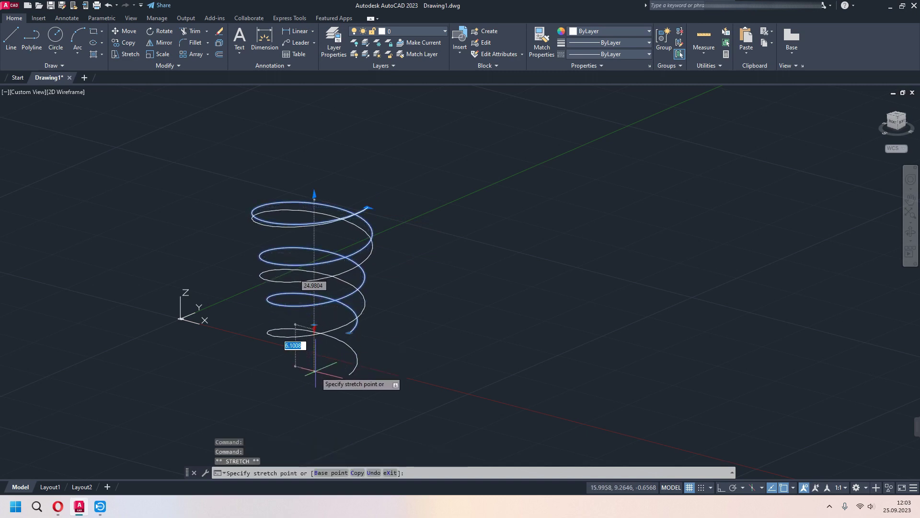
{"action": "left_click", "coordinate": [313, 345]}
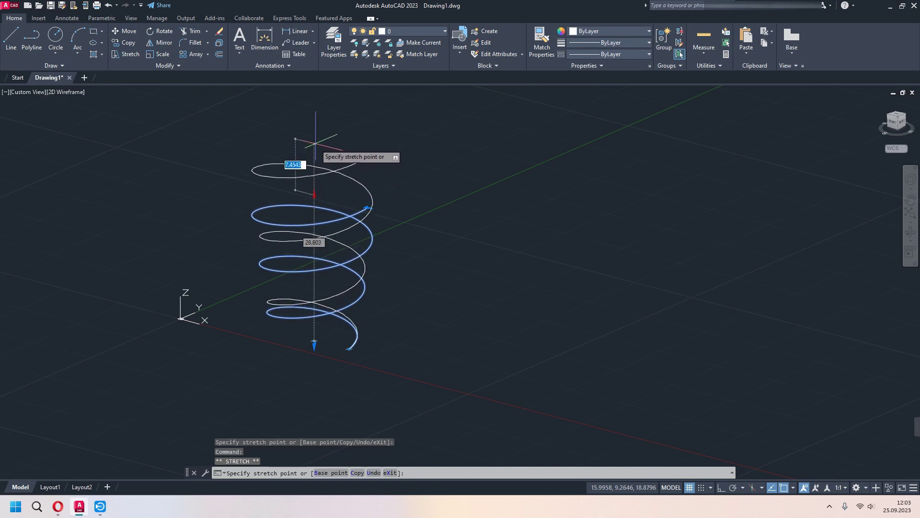
{"action": "left_click", "coordinate": [314, 140]}
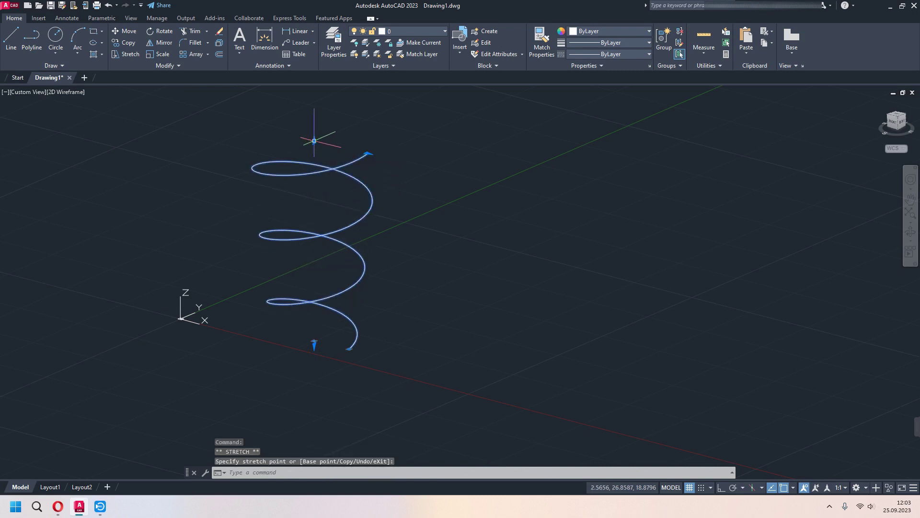
{"action": "key", "text": "Escape"}
Step: In the helix's Properties, set Turns to 10 and Twist to CCW
{"action": "right_click", "coordinate": [317, 342]}
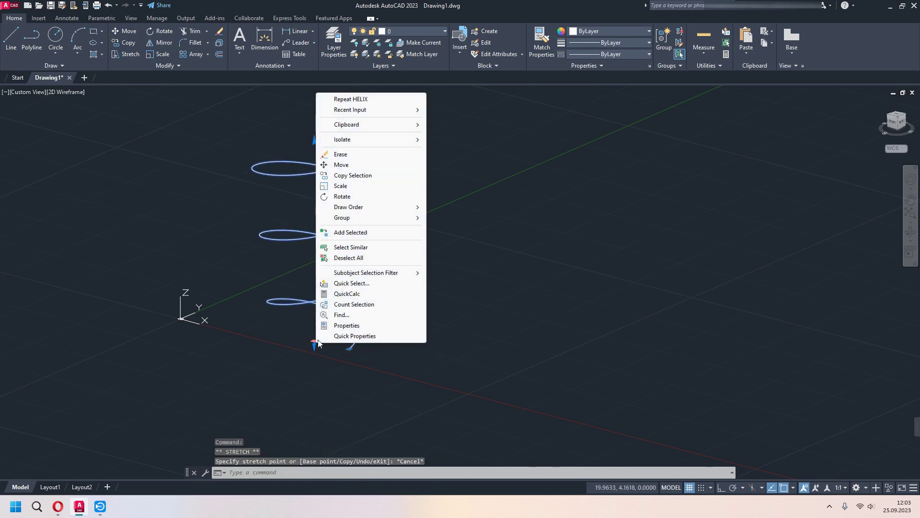
{"action": "left_click", "coordinate": [349, 325]}
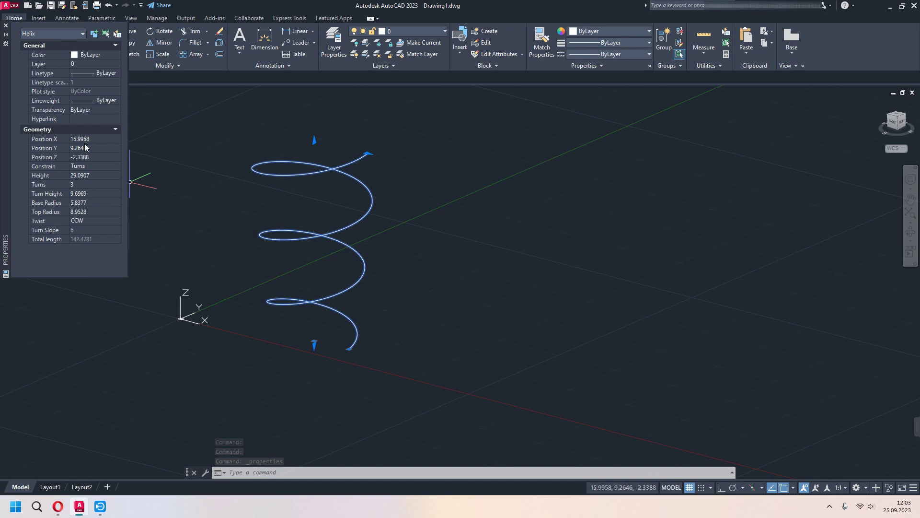
{"action": "left_click", "coordinate": [83, 185]}
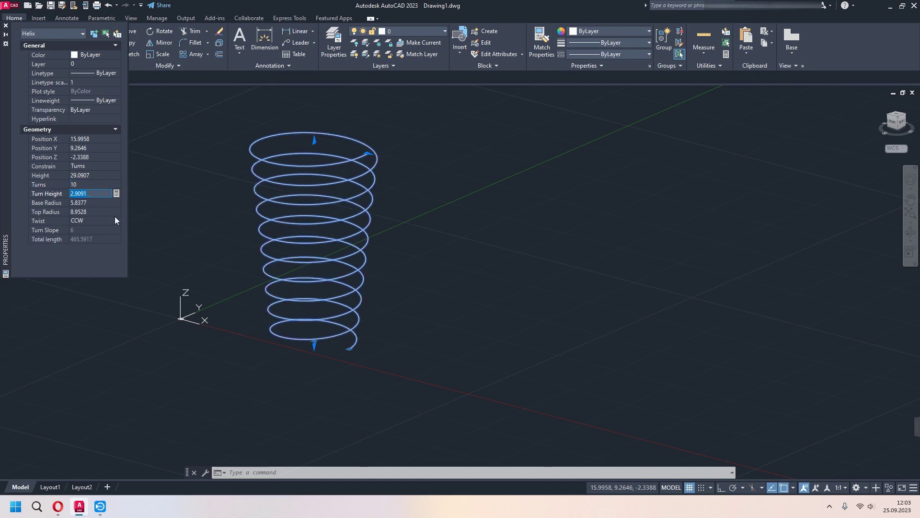
{"action": "left_click", "coordinate": [92, 219]}
{"action": "left_click", "coordinate": [99, 236]}
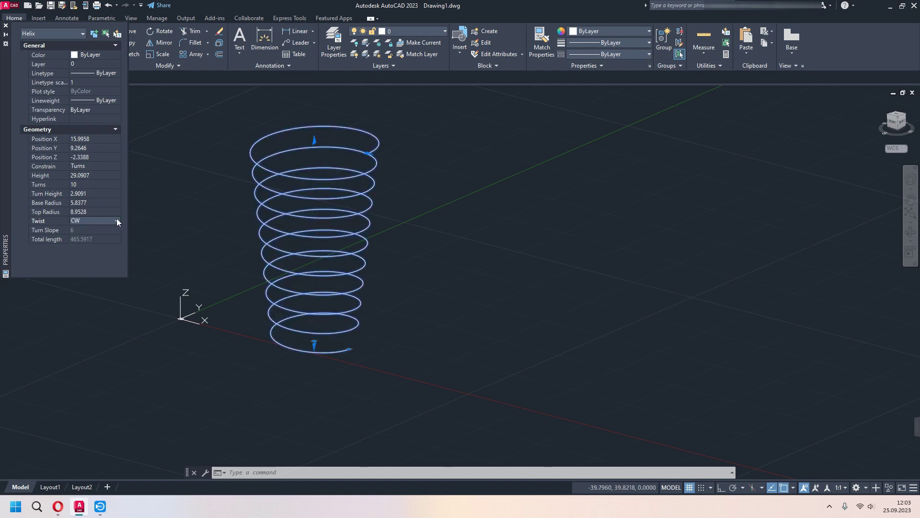
{"action": "left_click", "coordinate": [116, 220]}
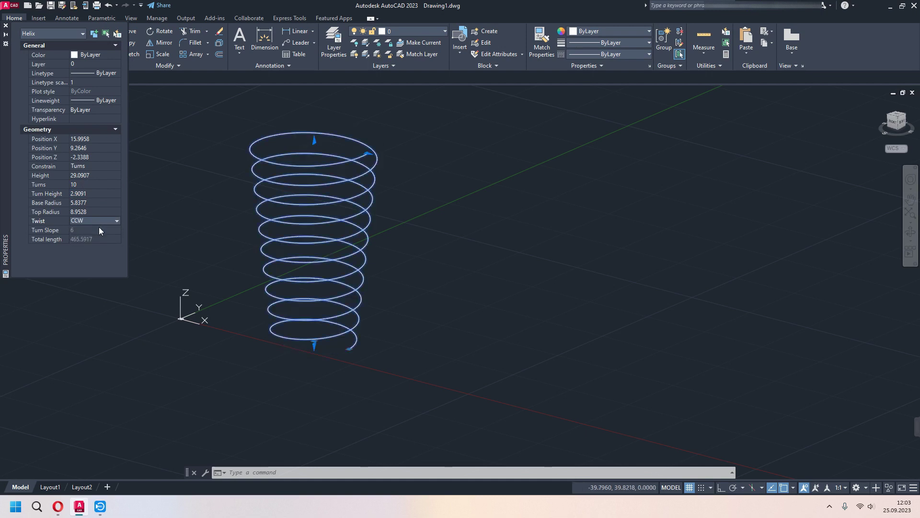
{"action": "left_click", "coordinate": [6, 25]}
Step: Recheck the helix's properties, then delete the helix
{"action": "right_click", "coordinate": [321, 242]}
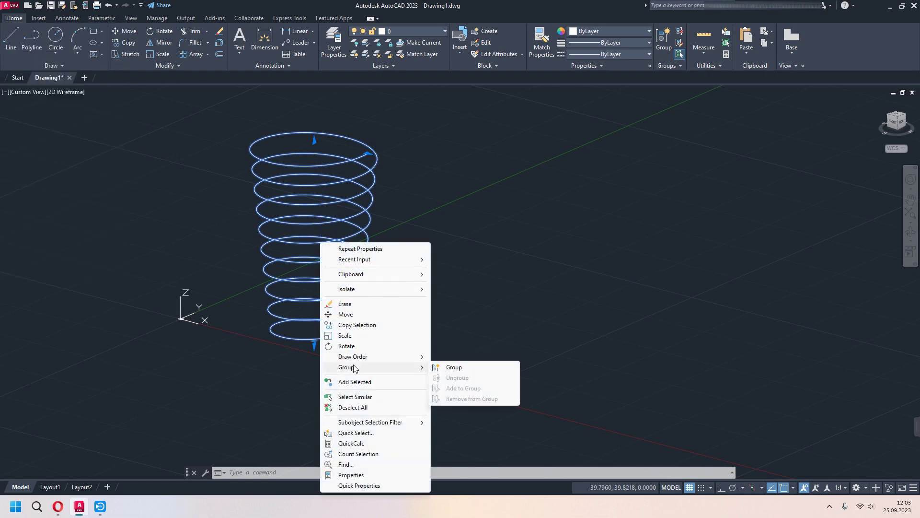
{"action": "left_click", "coordinate": [315, 345]}
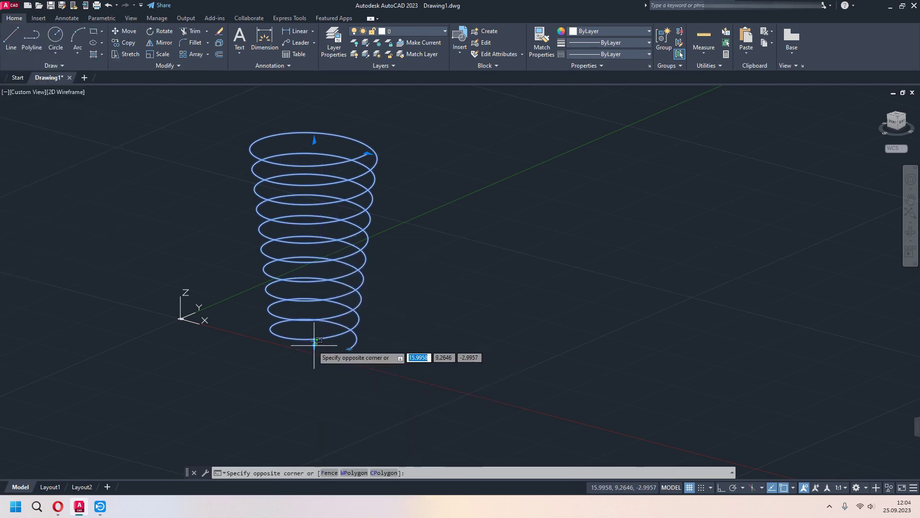
{"action": "key", "text": "Escape"}
{"action": "right_click", "coordinate": [314, 341]}
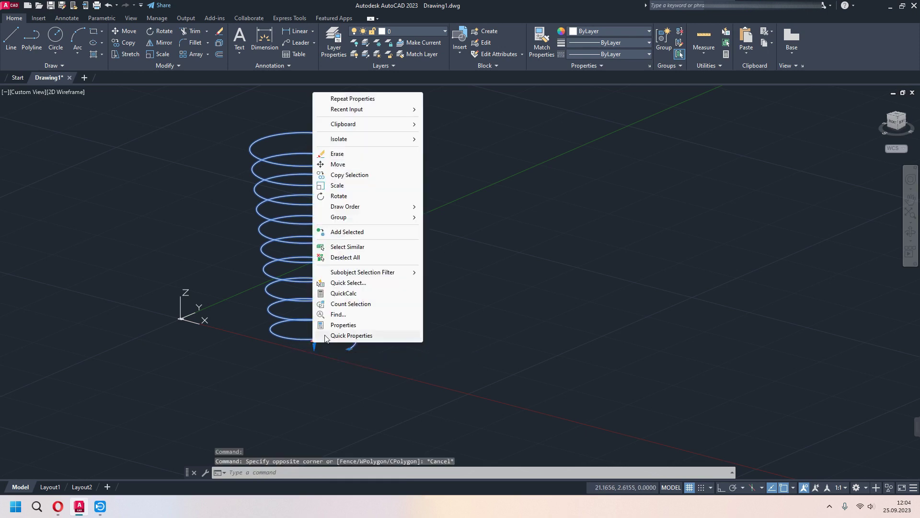
{"action": "left_click", "coordinate": [331, 325]}
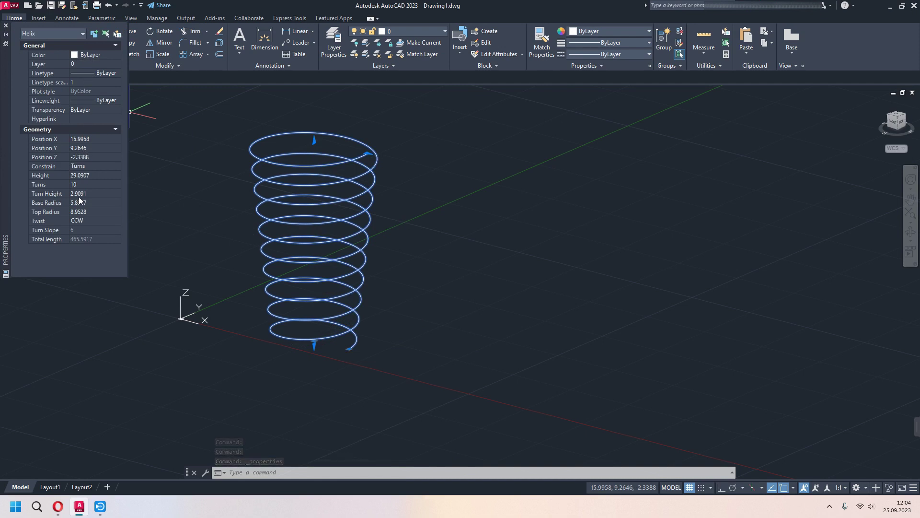
{"action": "left_click", "coordinate": [5, 28]}
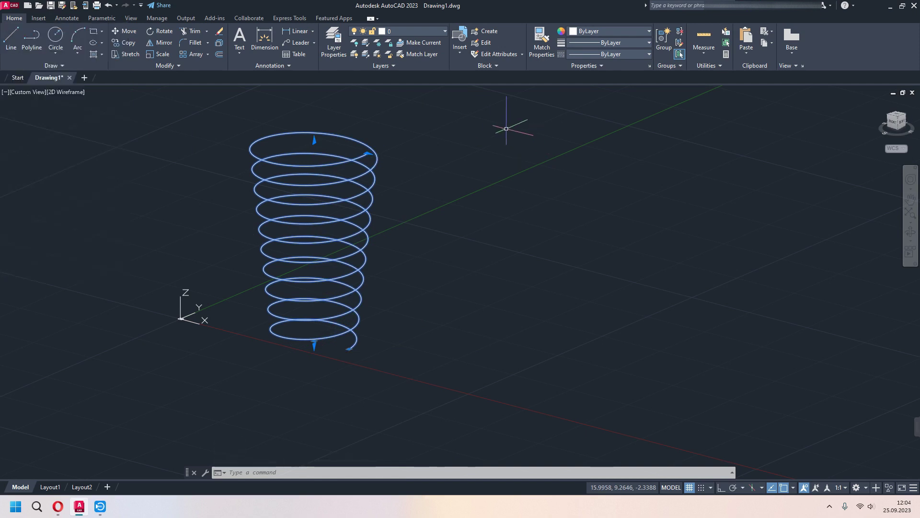
{"action": "key", "text": "Delete"}
Step: In Top view, start a donut and pick its inside and outside diameters
{"action": "left_click", "coordinate": [896, 116]}
{"action": "middle_click_drag", "start_coordinate": [649, 261], "coordinate": [384, 333]}
{"action": "left_click", "coordinate": [62, 66]}
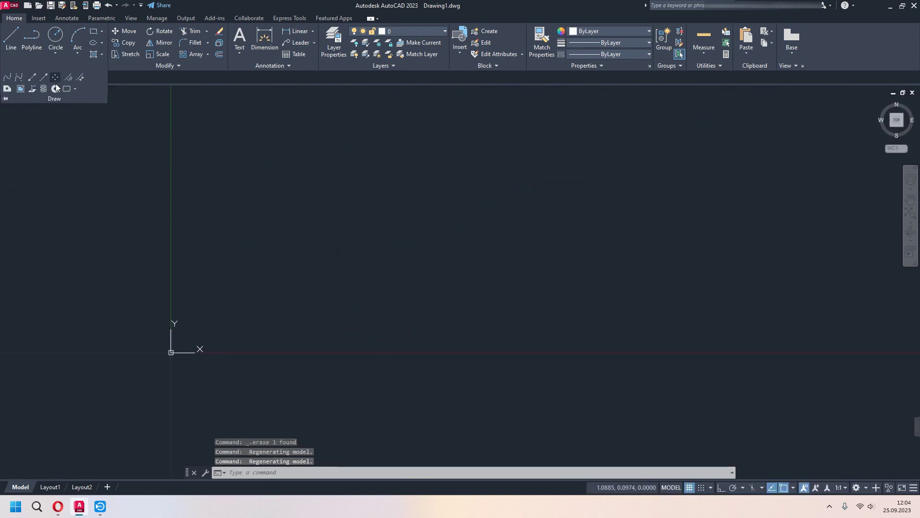
{"action": "left_click", "coordinate": [55, 89]}
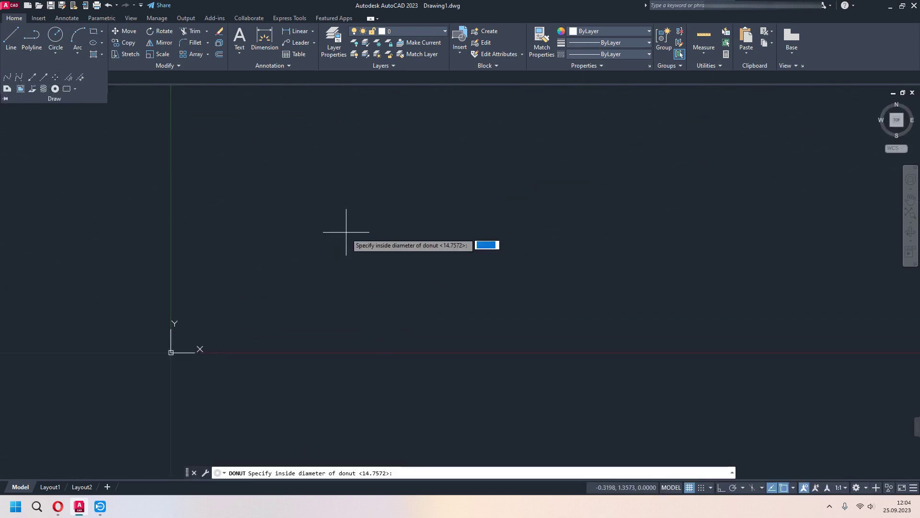
{"action": "left_click", "coordinate": [335, 260]}
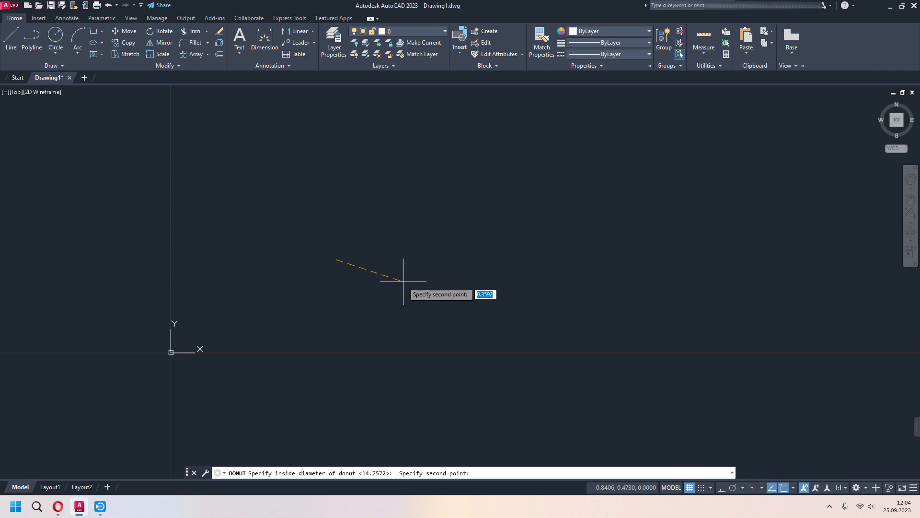
{"action": "left_click", "coordinate": [403, 281]}
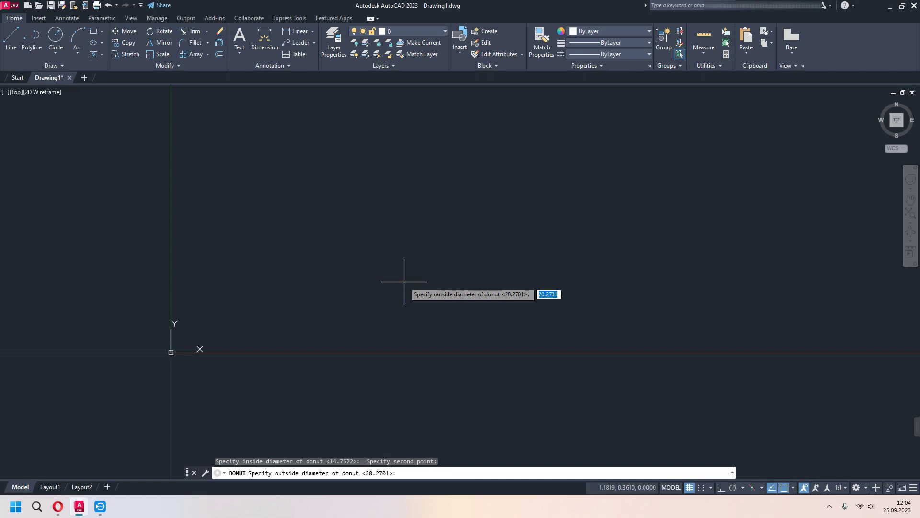
{"action": "left_click", "coordinate": [415, 282]}
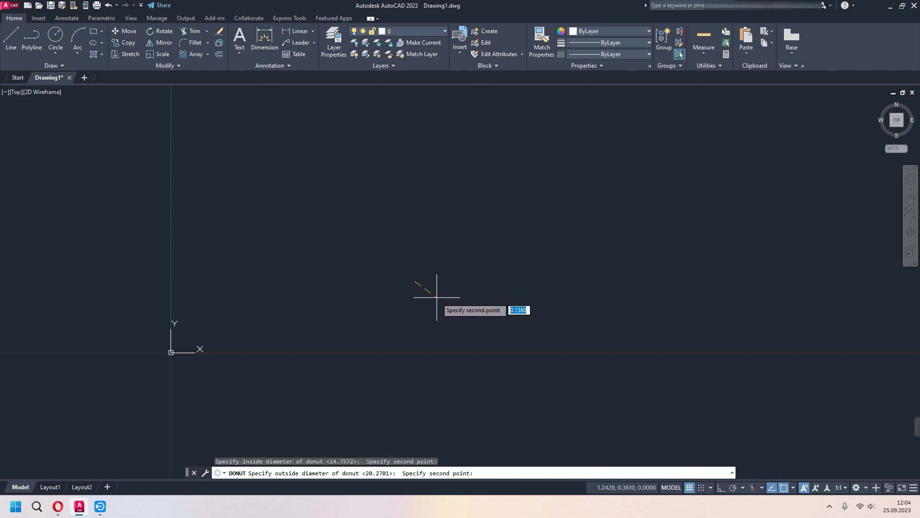
{"action": "left_click", "coordinate": [435, 298]}
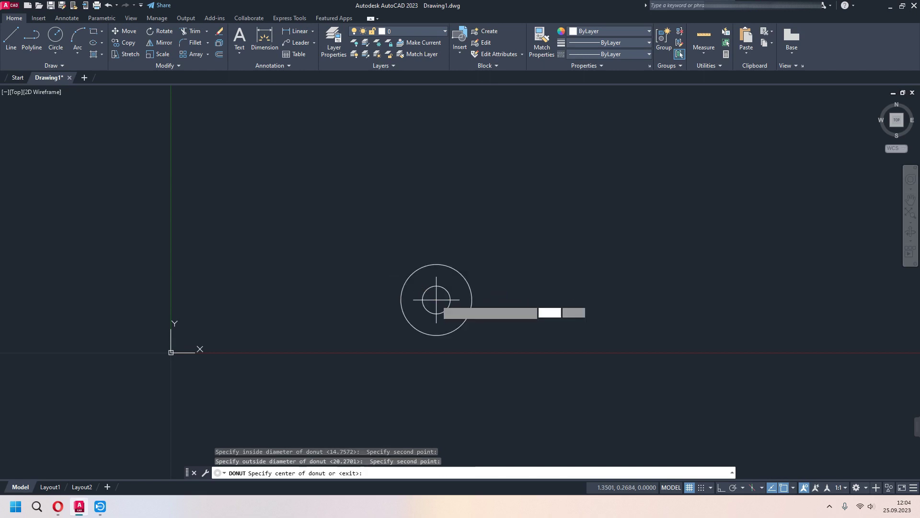
Step: Place two donuts side by side, then orbit and stack four more above the right one
{"action": "left_click", "coordinate": [366, 247]}
{"action": "left_click", "coordinate": [453, 248]}
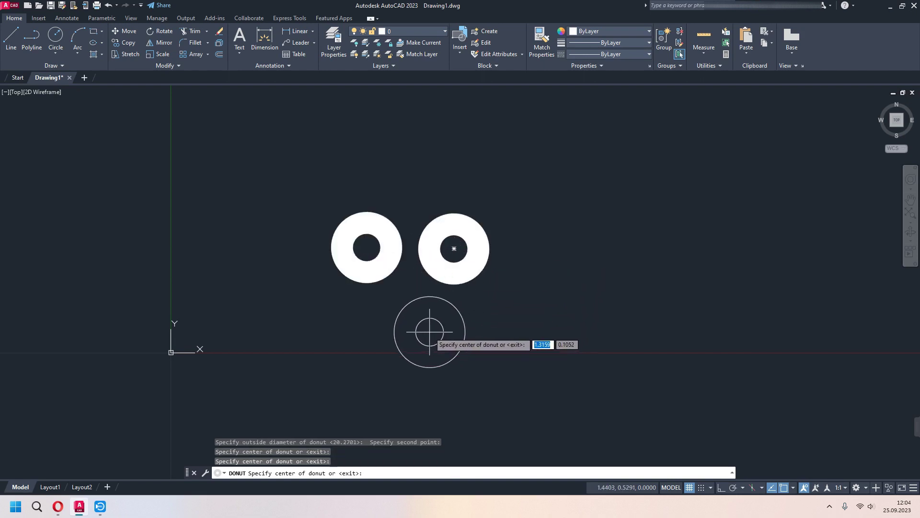
{"action": "middle_click_drag", "start_coordinate": [435, 339], "coordinate": [436, 232], "text": "shift"}
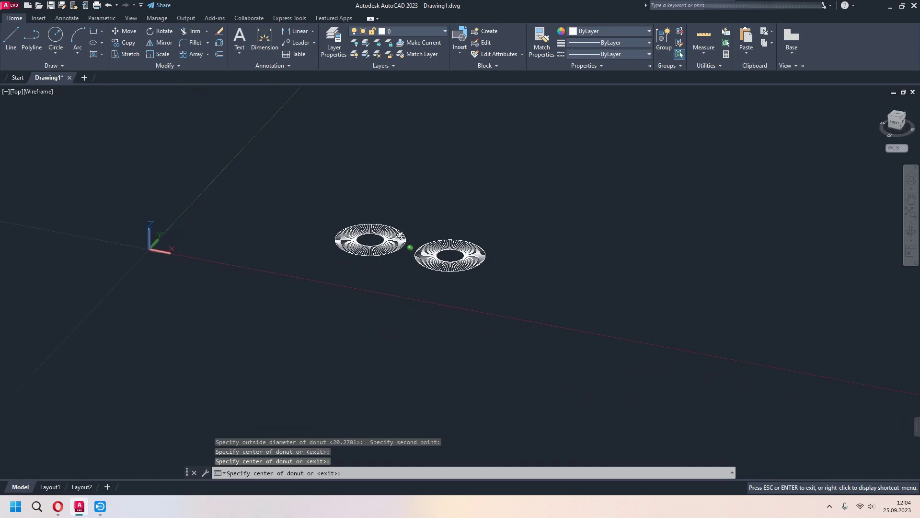
{"action": "left_click", "coordinate": [447, 234]}
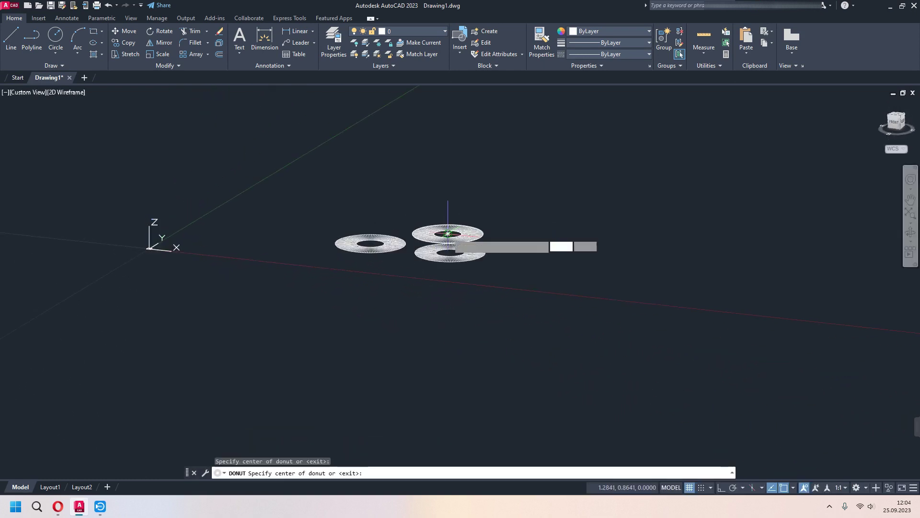
{"action": "left_click", "coordinate": [447, 207]}
{"action": "left_click", "coordinate": [447, 180]}
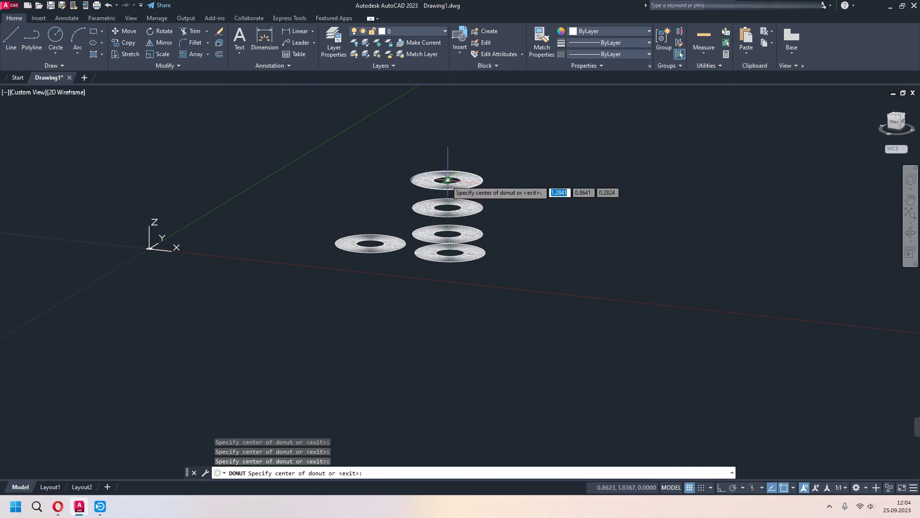
{"action": "left_click", "coordinate": [447, 151]}
{"action": "key", "text": "Escape"}
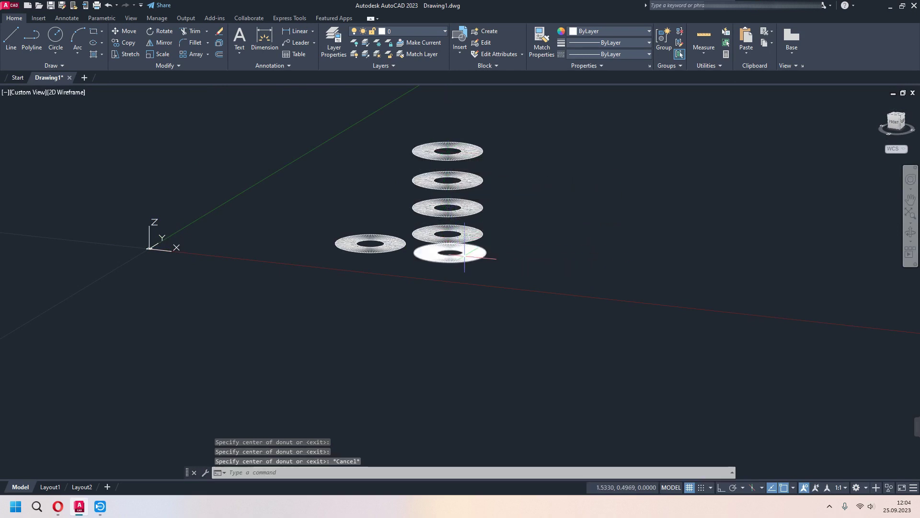
Step: Window-select and erase all six donuts, then return to Top view
{"action": "left_click", "coordinate": [536, 133]}
{"action": "left_click", "coordinate": [322, 294]}
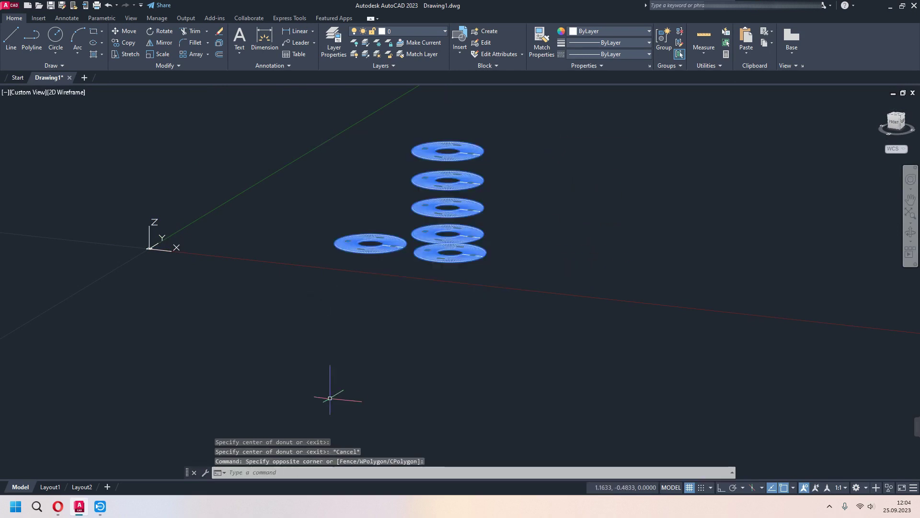
{"action": "key", "text": "Delete"}
{"action": "left_click", "coordinate": [895, 117]}
{"action": "middle_click_drag", "start_coordinate": [605, 259], "coordinate": [405, 318]}
{"action": "left_click", "coordinate": [60, 65]}
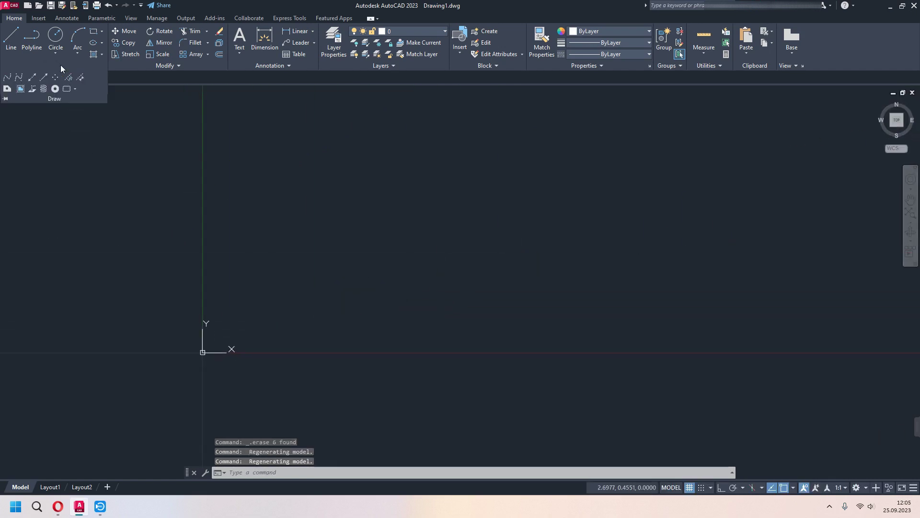
Step: Draw a rectangular revision cloud by picking two opposite corners
{"action": "left_click", "coordinate": [68, 90]}
{"action": "middle_click_drag", "start_coordinate": [374, 174], "coordinate": [261, 202]}
{"action": "left_click", "coordinate": [253, 188]}
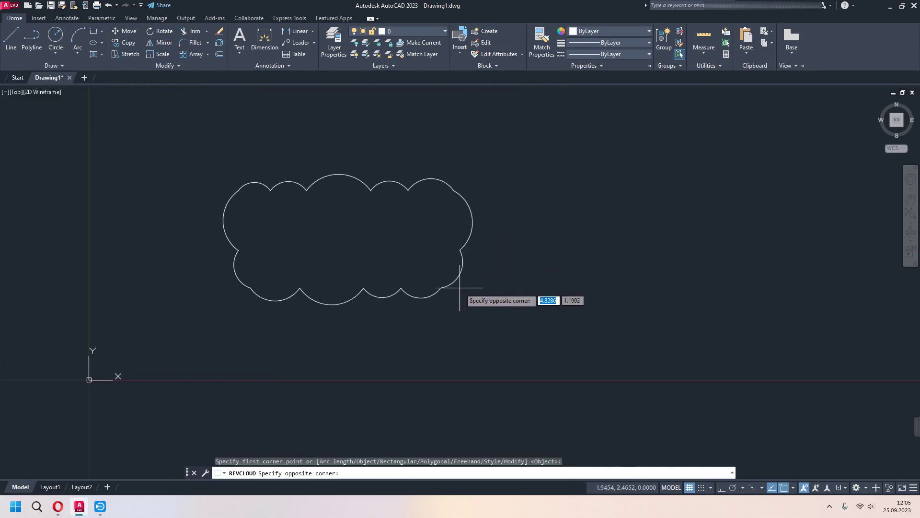
{"action": "left_click", "coordinate": [489, 313]}
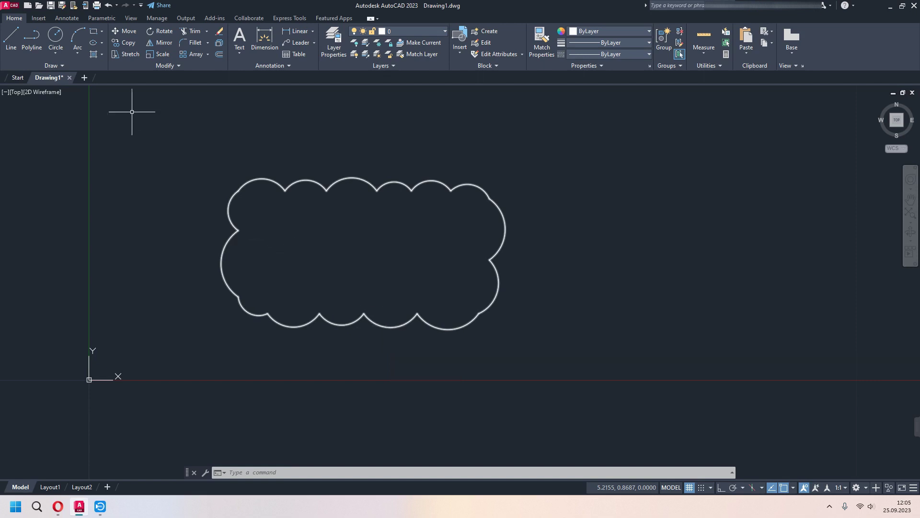
{"action": "left_click", "coordinate": [61, 64]}
{"action": "left_click", "coordinate": [75, 89]}
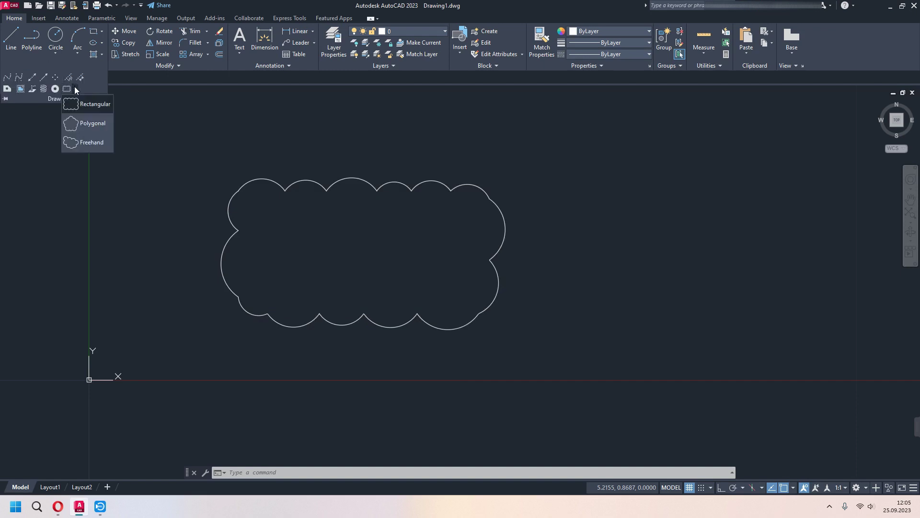
Step: Start a polygonal revision cloud with several corners, then abandon it unfinished
{"action": "left_click", "coordinate": [98, 124]}
{"action": "left_click", "coordinate": [362, 241]}
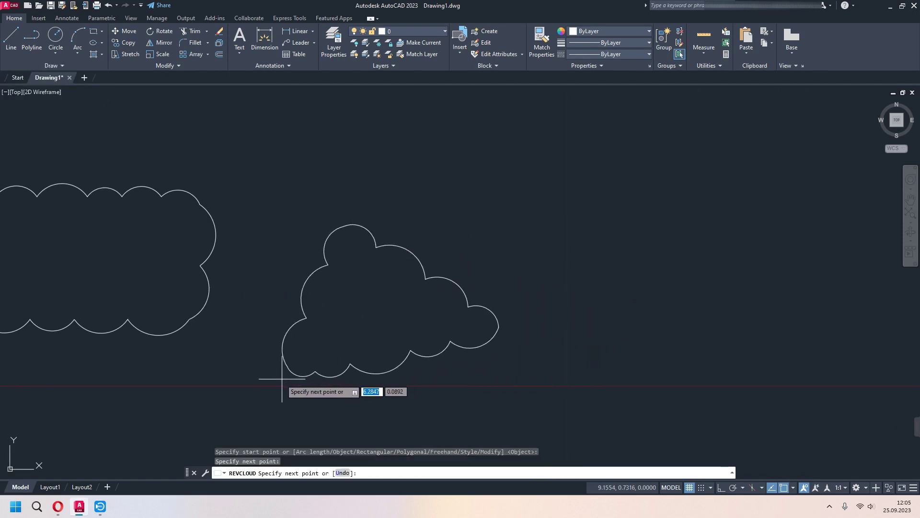
{"action": "left_click", "coordinate": [225, 385]}
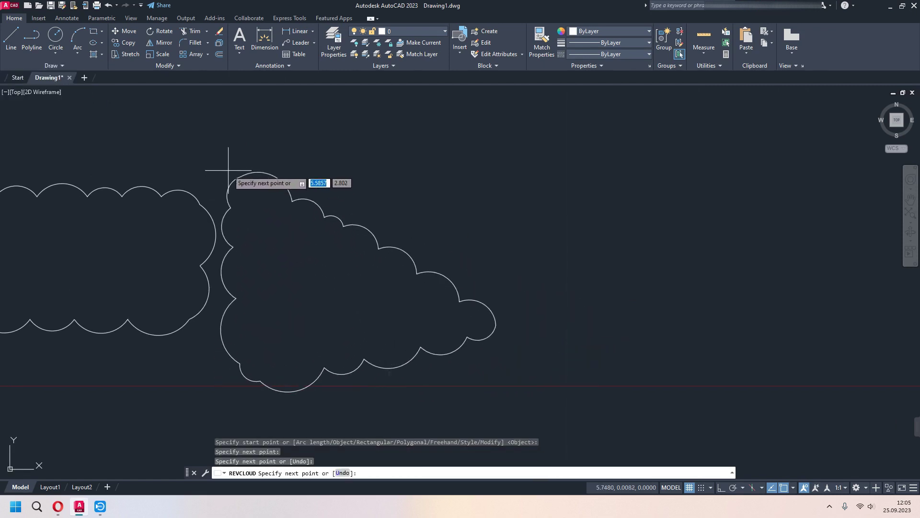
{"action": "left_click", "coordinate": [216, 181]}
{"action": "left_click", "coordinate": [216, 165]}
{"action": "left_click", "coordinate": [494, 115]}
{"action": "key", "text": "Escape"}
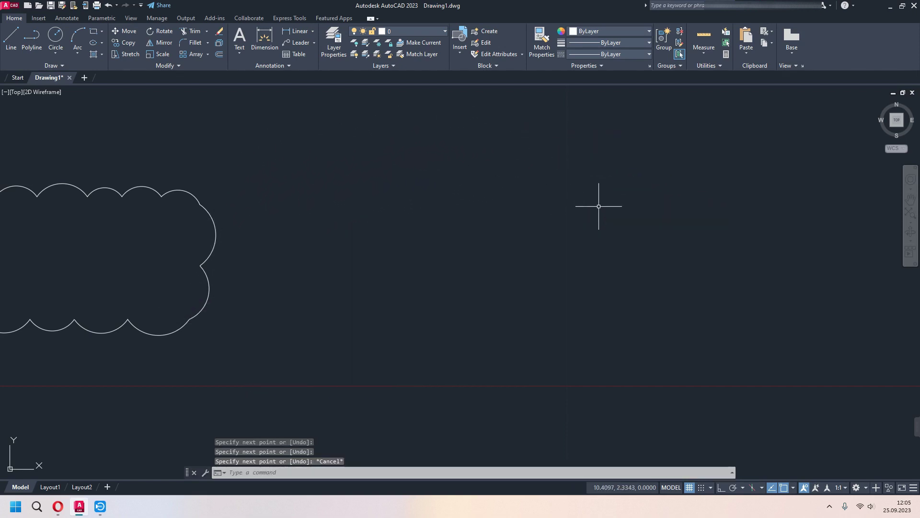
Step: Trace a freehand revision cloud to the right of the rectangular one
{"action": "left_click", "coordinate": [62, 63]}
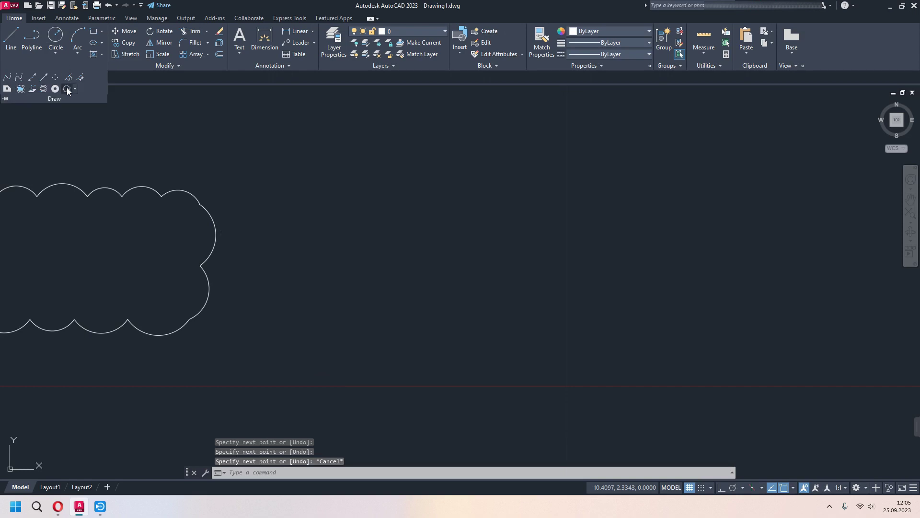
{"action": "left_click", "coordinate": [75, 89]}
{"action": "left_click", "coordinate": [85, 143]}
{"action": "left_click", "coordinate": [308, 242]}
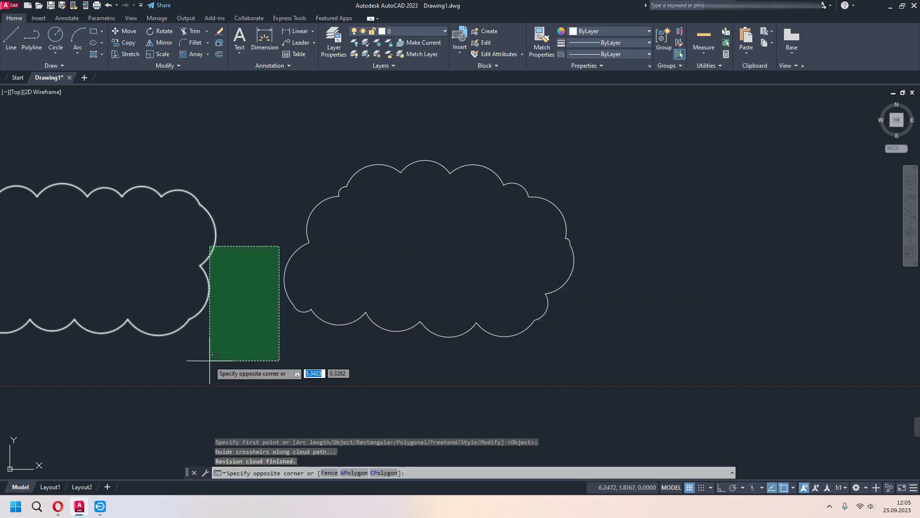
{"action": "key", "text": "Escape"}
{"action": "scroll", "coordinate": [334, 265], "scroll_direction": "down", "scroll_amount": 4}
{"action": "scroll", "coordinate": [442, 285], "scroll_direction": "up", "scroll_amount": 2}
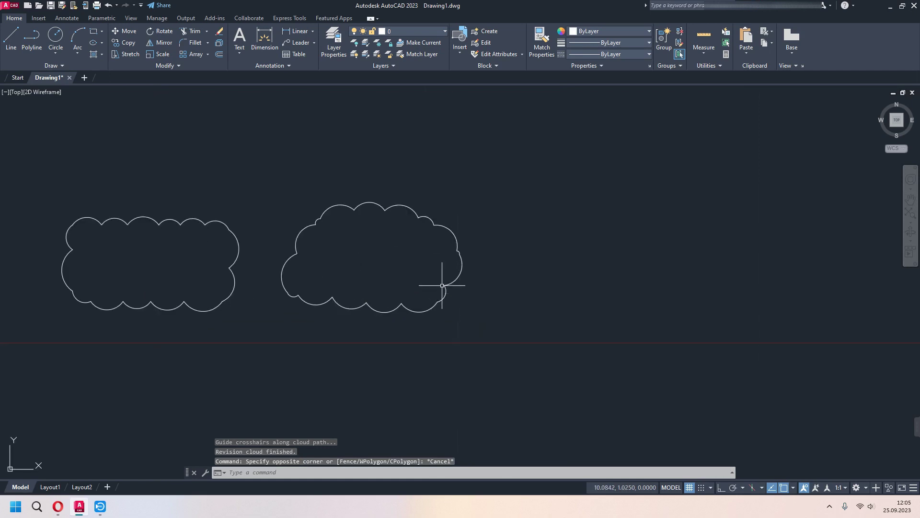
{"action": "left_click", "coordinate": [58, 65]}
{"action": "left_click", "coordinate": [102, 55]}
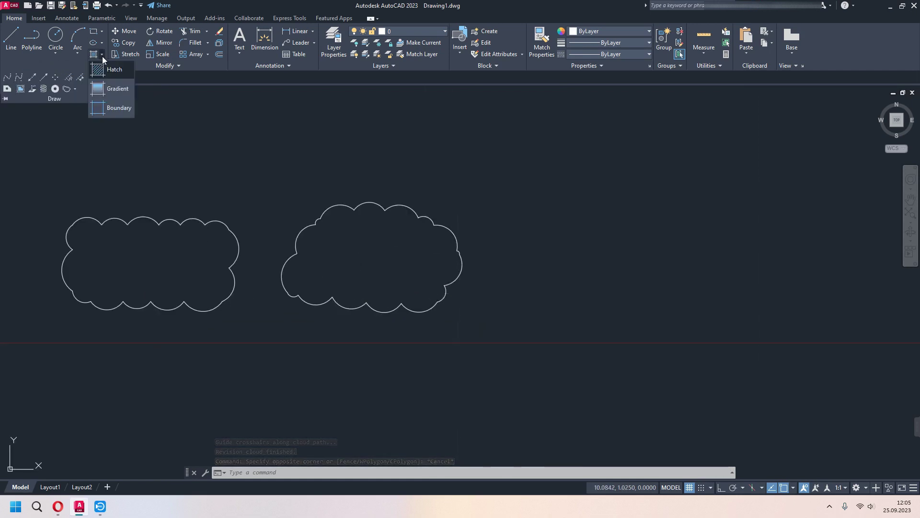
{"action": "left_click", "coordinate": [159, 73]}
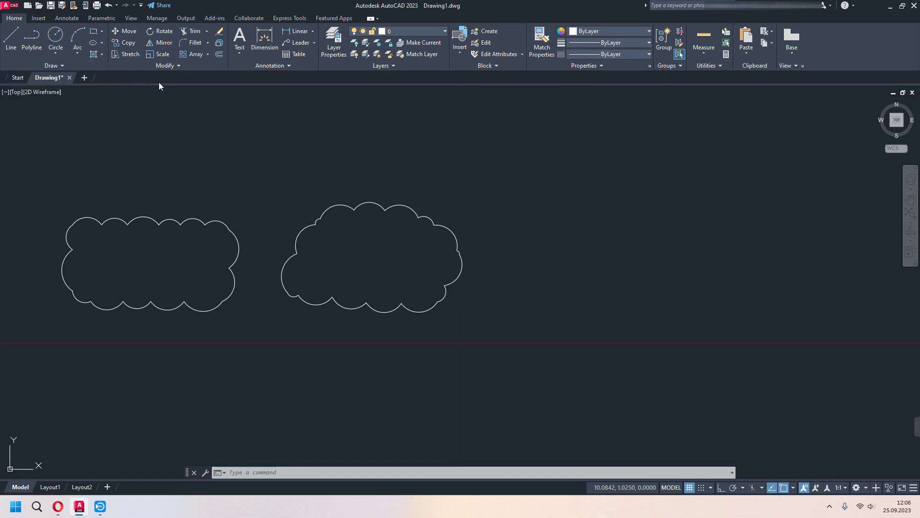